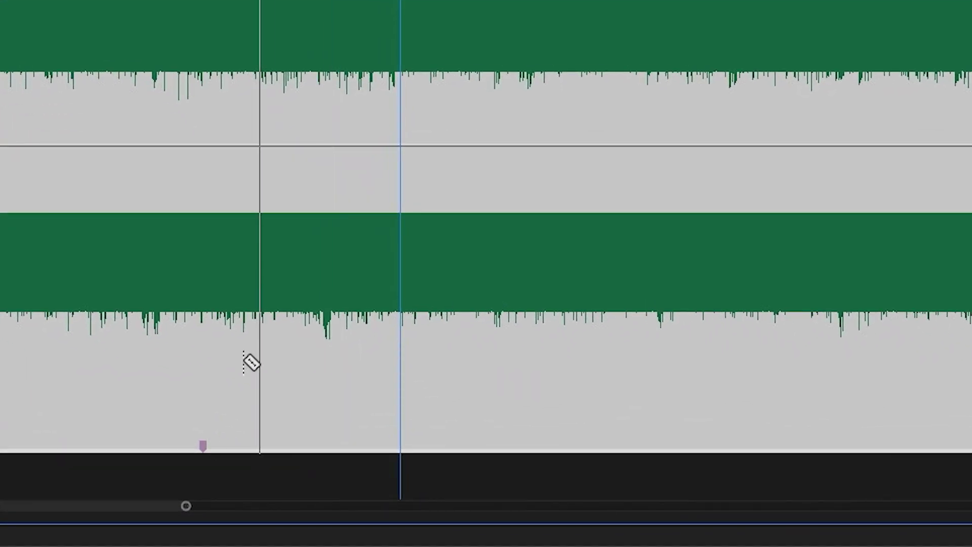
# Step: Try a razor split on the music clip near 00;02;30 and reselect the Razor tool
pyautogui.click(385, 476)
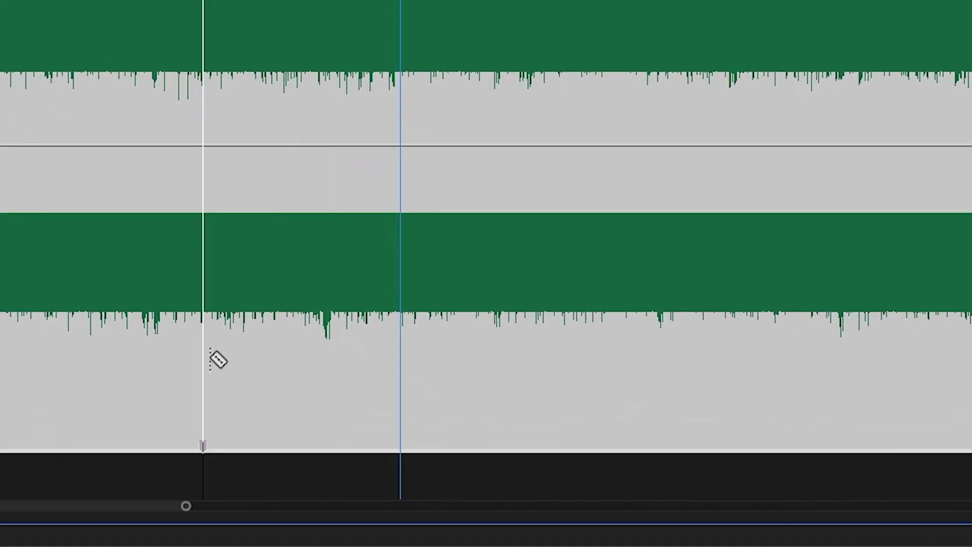
pyautogui.press('v')
pyautogui.click(384, 477)
pyautogui.press('c')
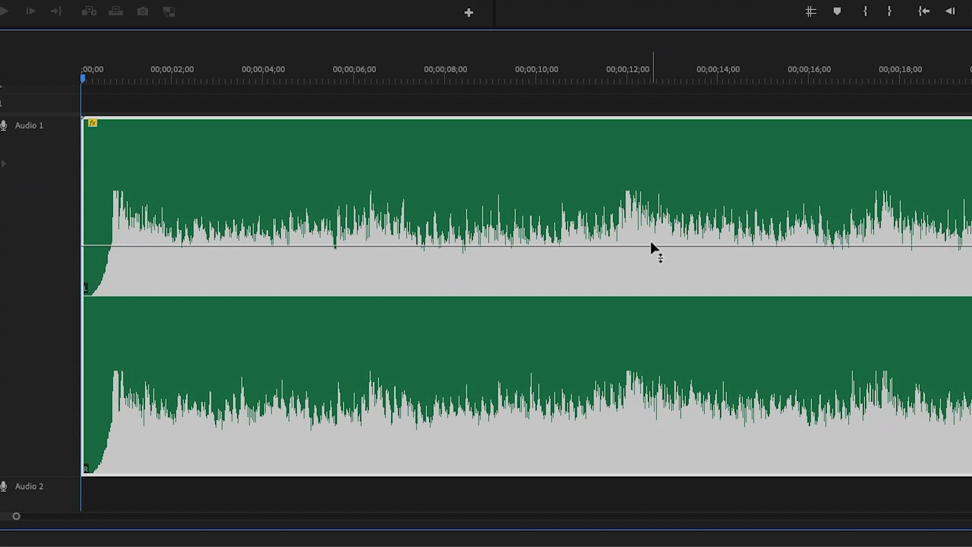
pyautogui.moveTo(651, 243)
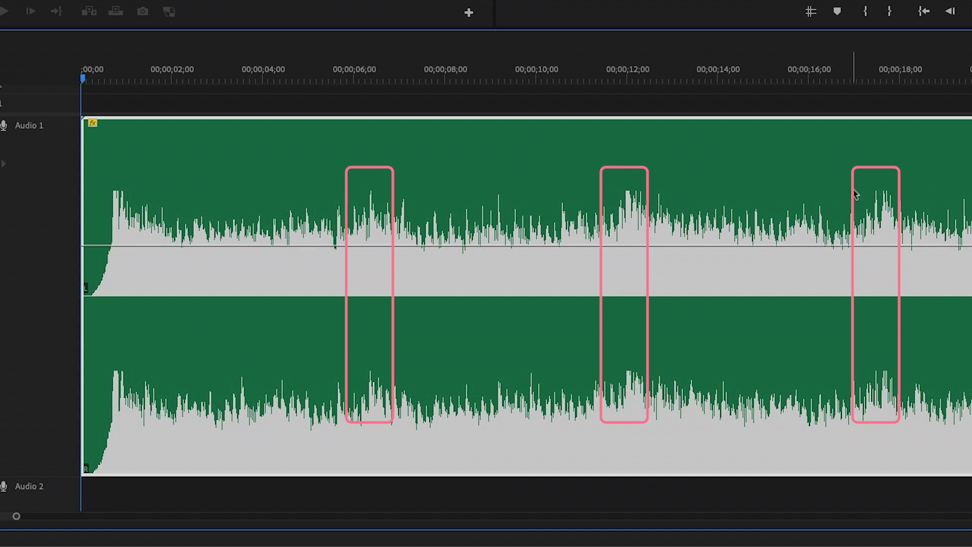
pyautogui.click(341, 73)
pyautogui.press('space')
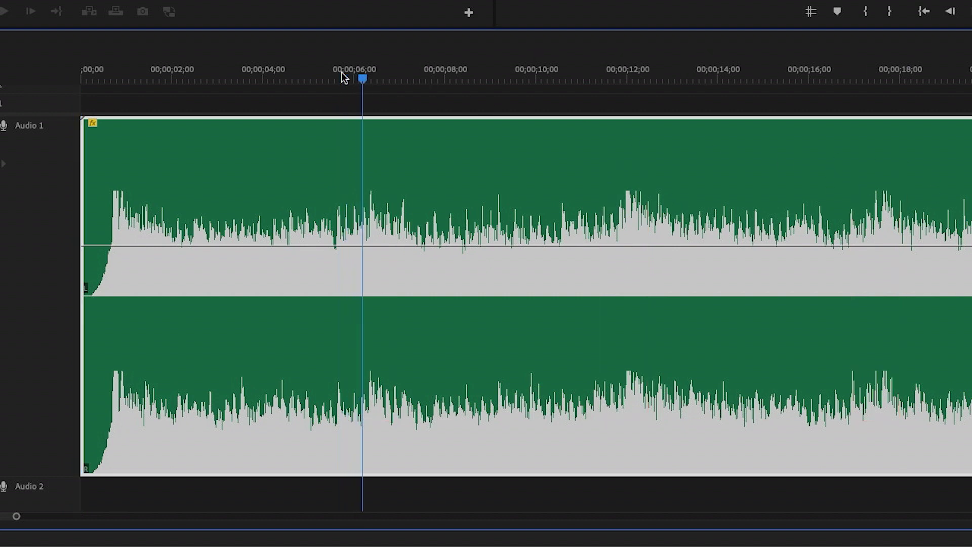
pyautogui.click(598, 62)
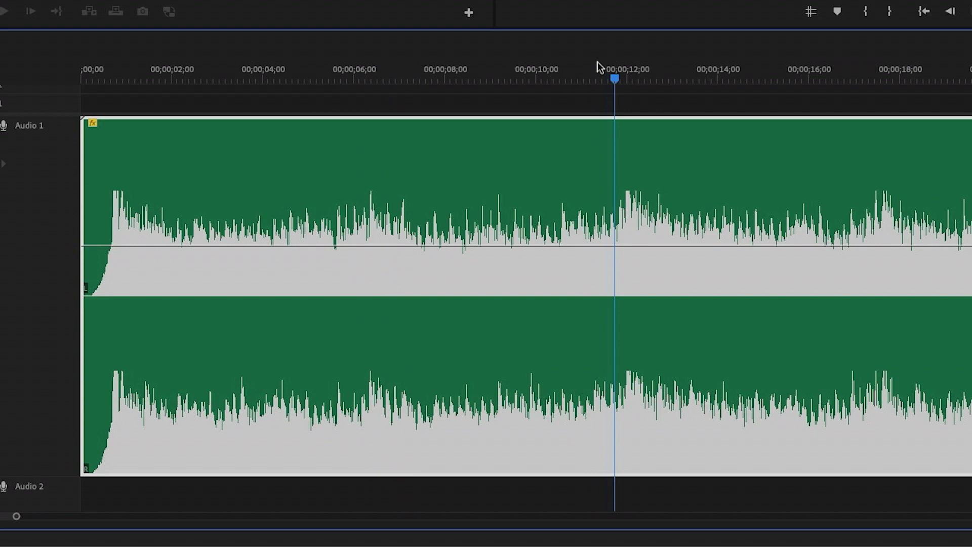
pyautogui.click(843, 74)
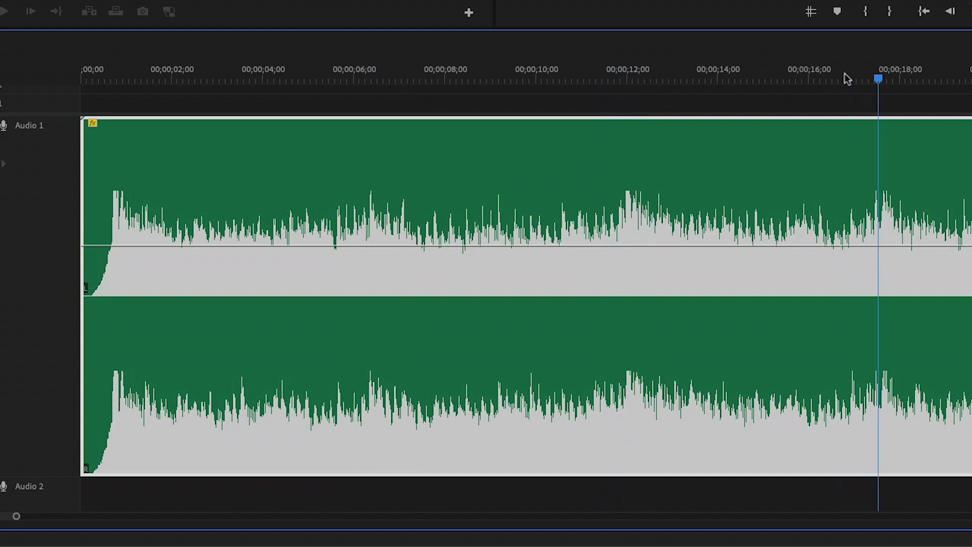
pyautogui.press('space')
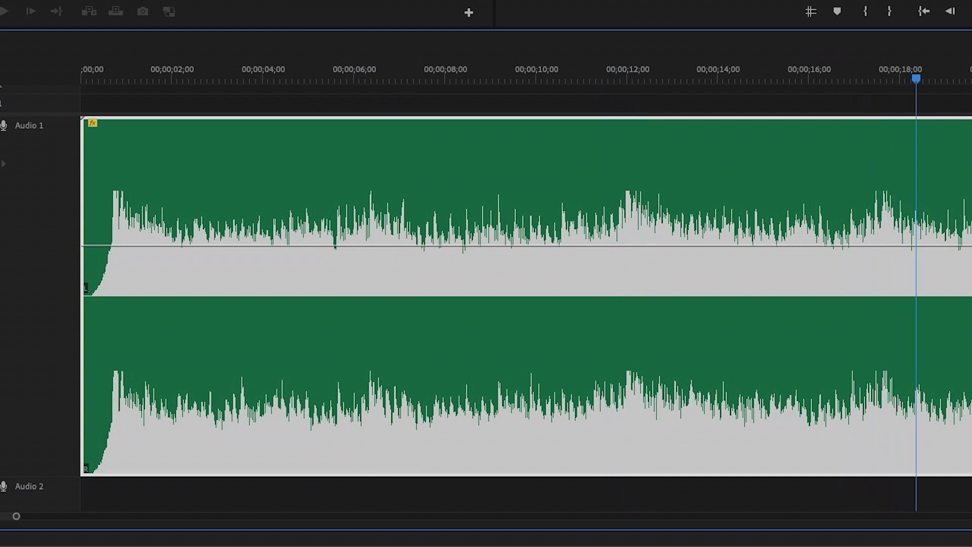
# Step: Play the music from the playhead near 2:27, then switch to Adobe Audition
pyautogui.scroll(-10, 416, 481)
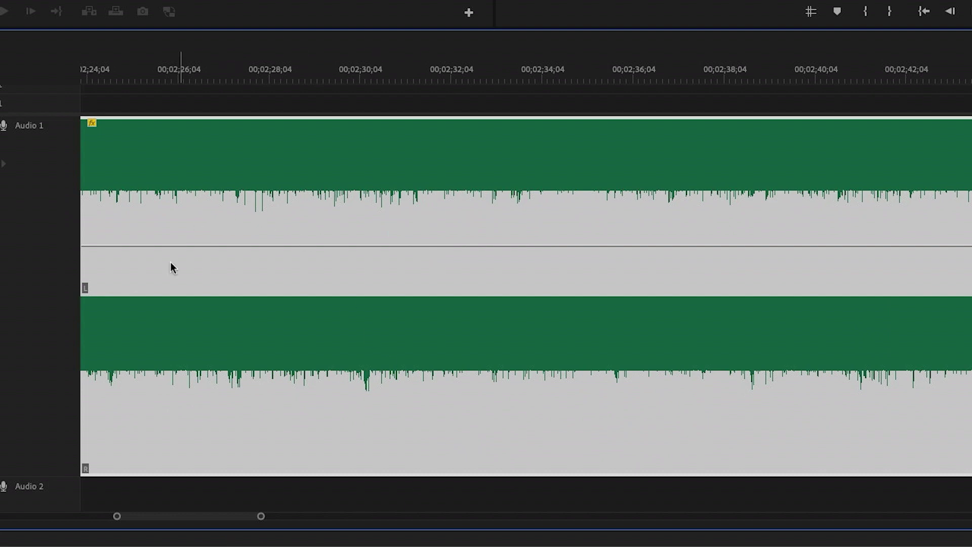
pyautogui.click(212, 77)
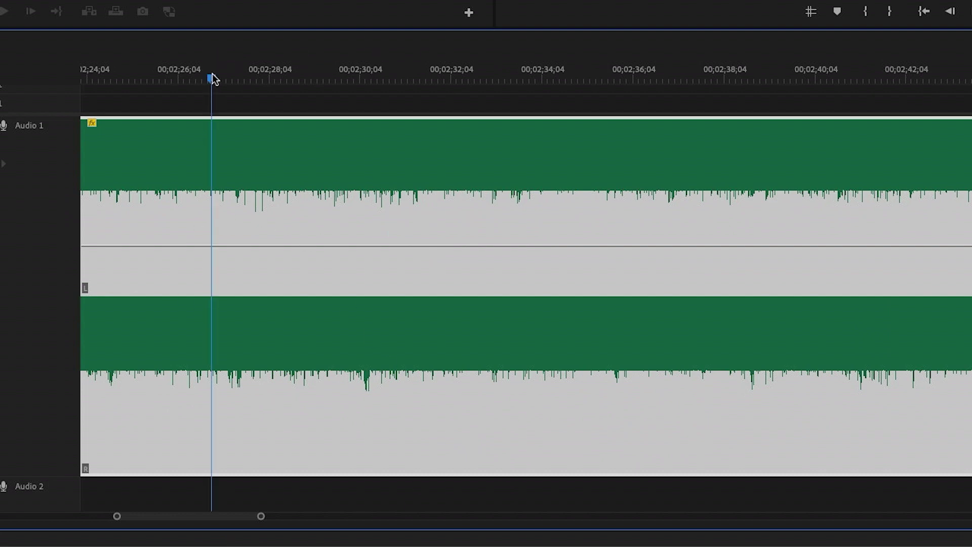
pyautogui.press('space')
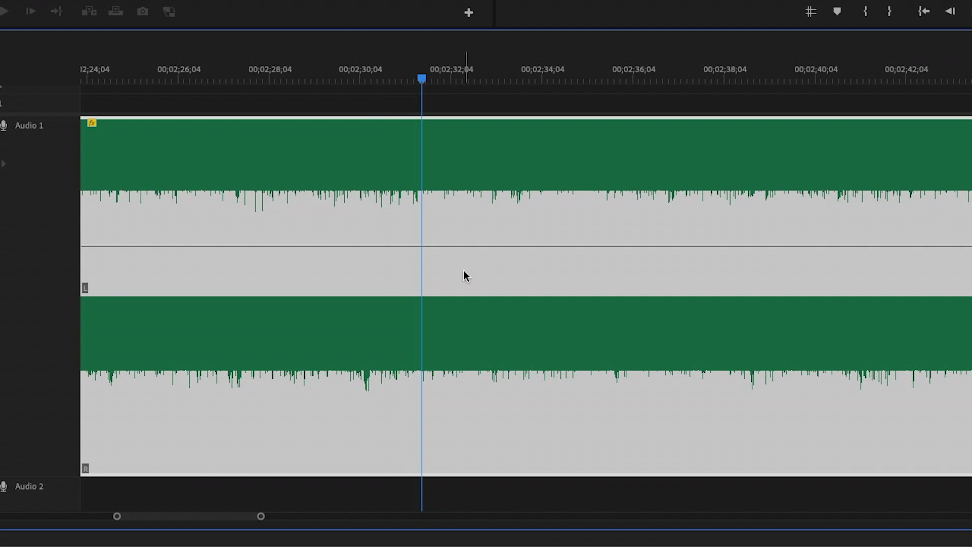
pyautogui.moveTo(467, 276)
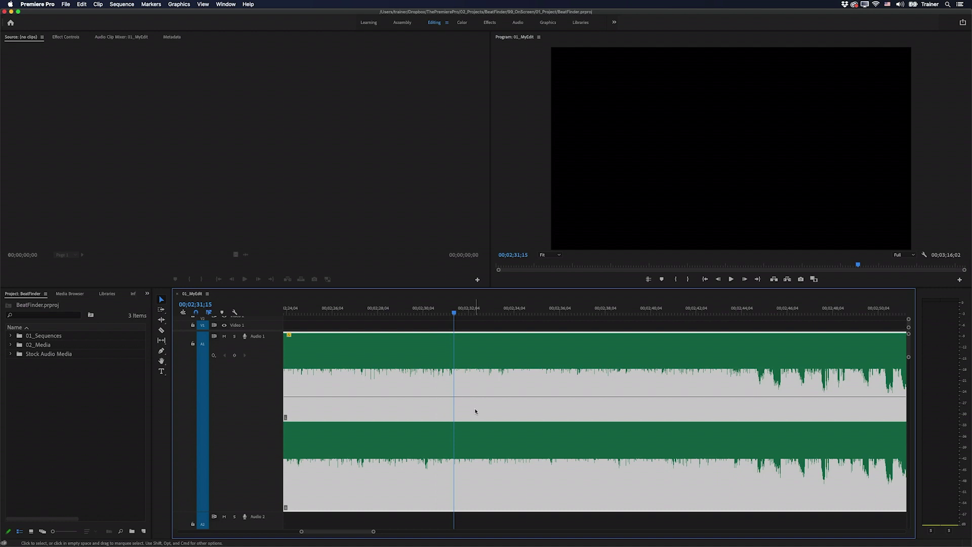
pyautogui.press('super+Tab')
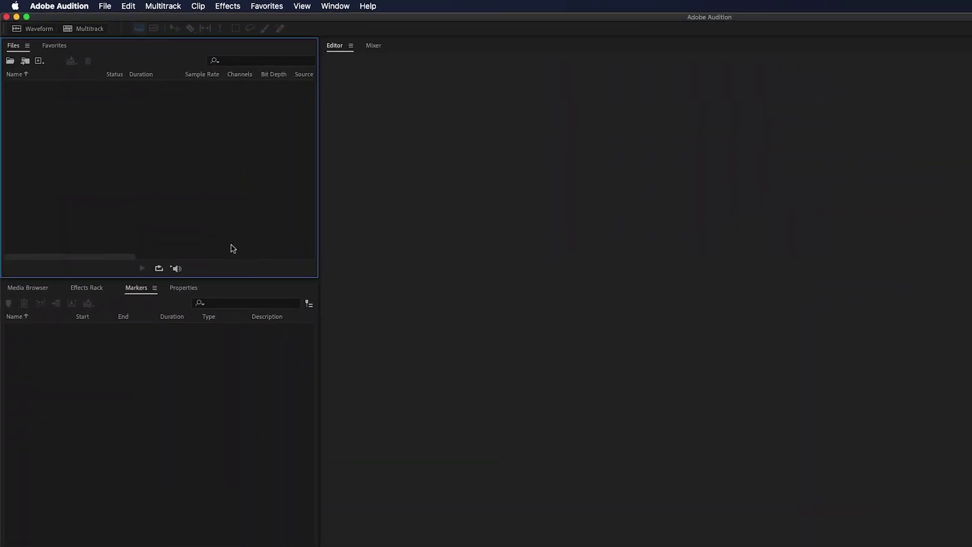
# Step: Open I Am Unbreakable_Adobestock_331814763.wav in Audition's waveform editor
pyautogui.click(108, 7)
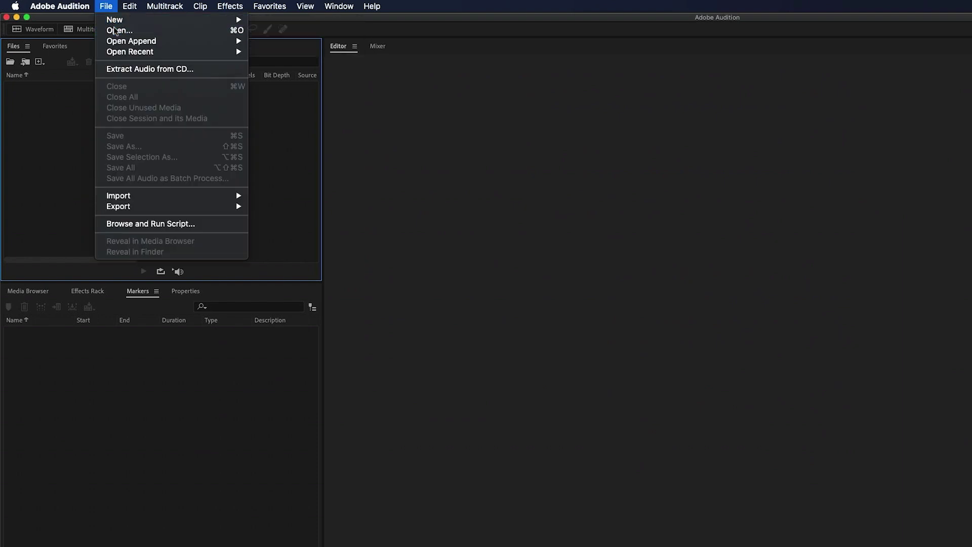
pyautogui.click(119, 31)
pyautogui.click(667, 221)
pyautogui.click(914, 389)
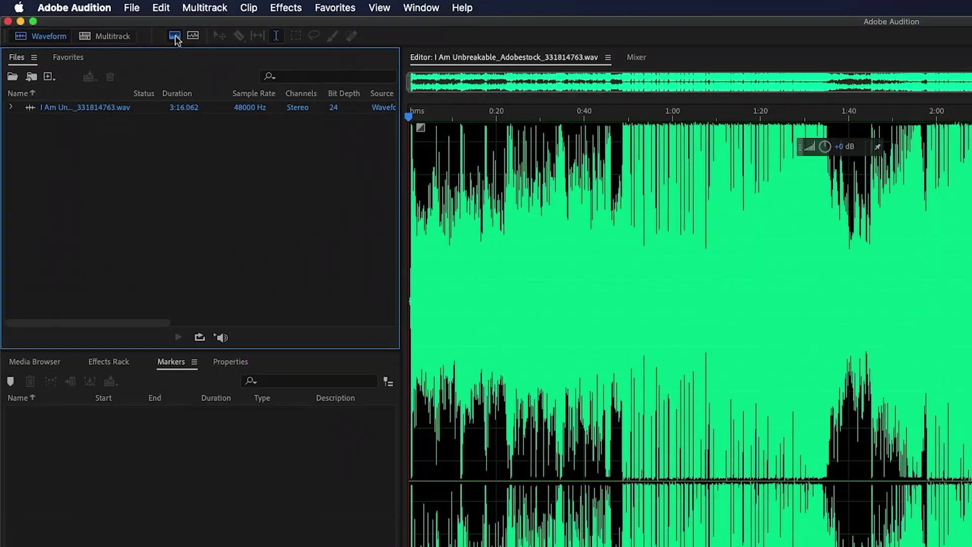
# Step: Turn on the spectral frequency display, zoom in, and play from beats near 0:20
pyautogui.click(254, 51)
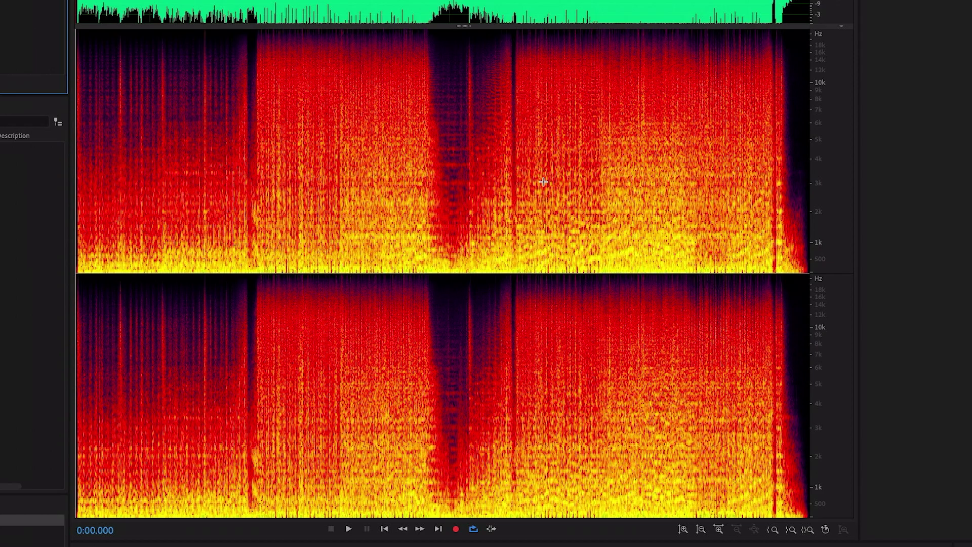
pyautogui.press('=')
pyautogui.press('=')
pyautogui.press('=')
pyautogui.press('=')
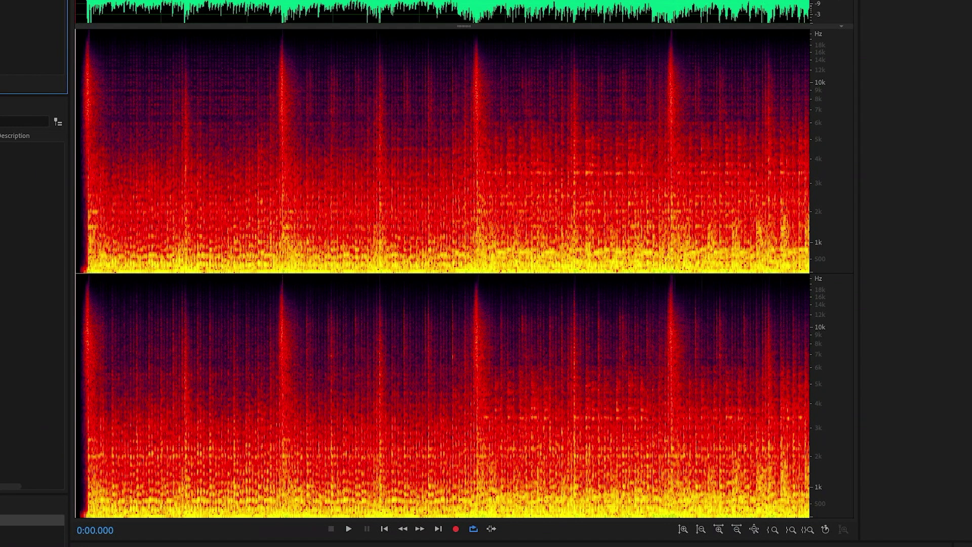
pyautogui.click(270, 152)
pyautogui.press('space')
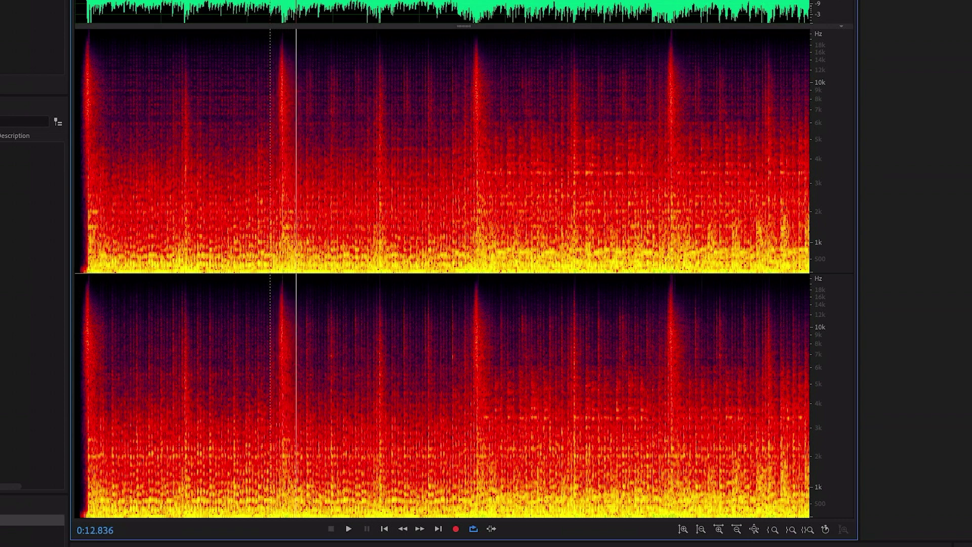
pyautogui.click(466, 152)
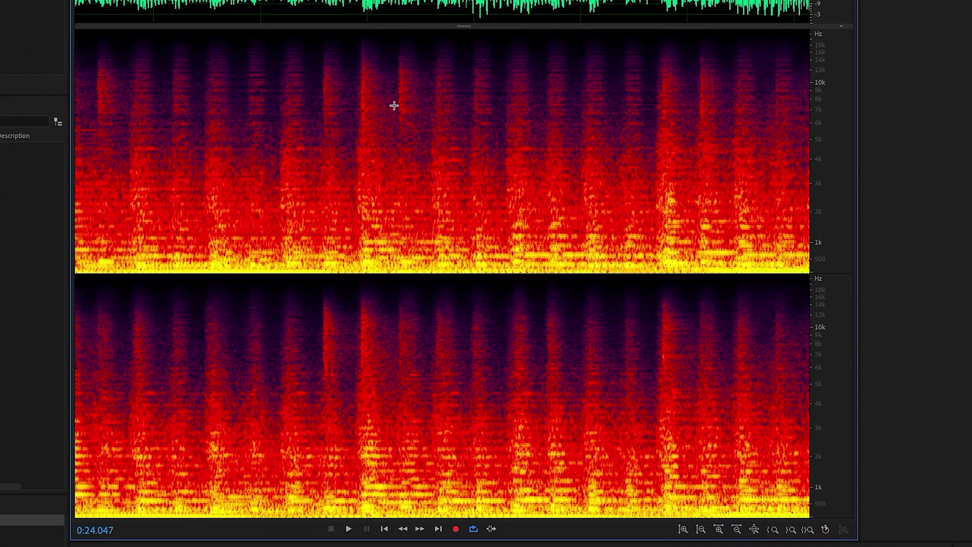
pyautogui.click(122, 117)
pyautogui.press('space')
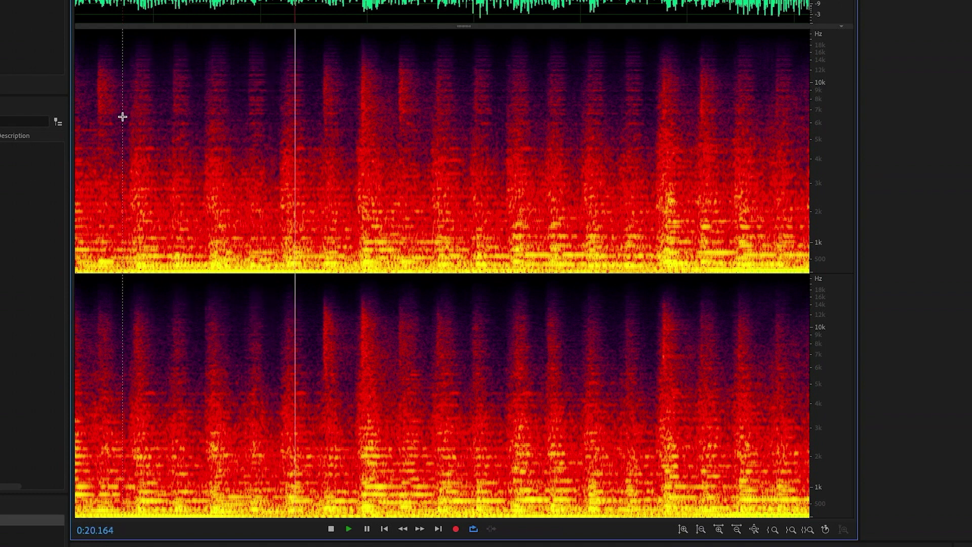
pyautogui.press('space')
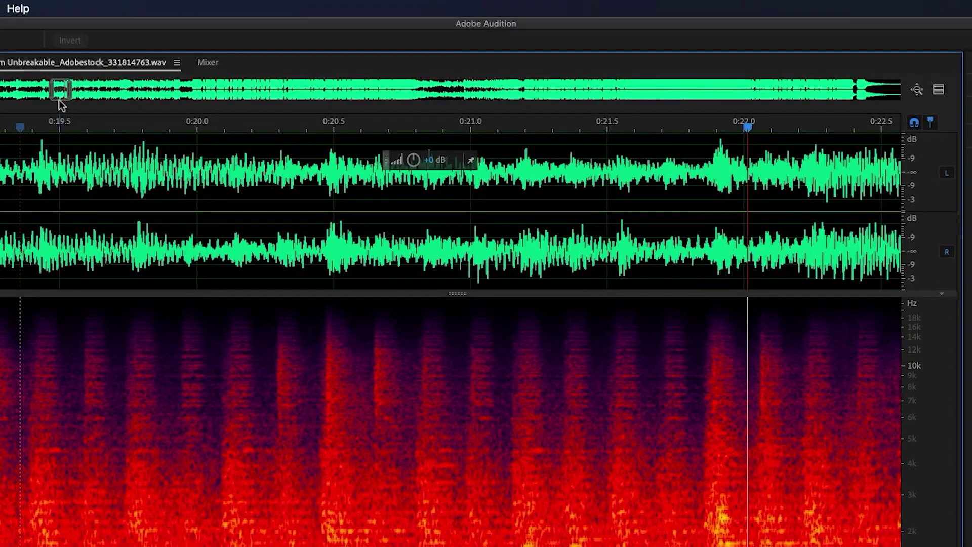
# Step: Scroll the view later in the song and play from about 2:23
pyautogui.moveTo(60, 90); pyautogui.dragTo(645, 128)
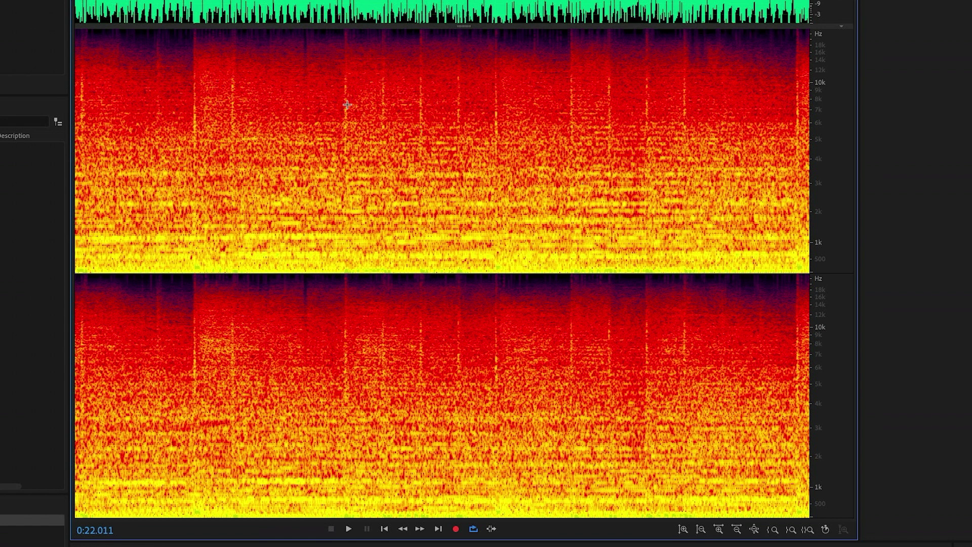
pyautogui.click(176, 68)
pyautogui.press('space')
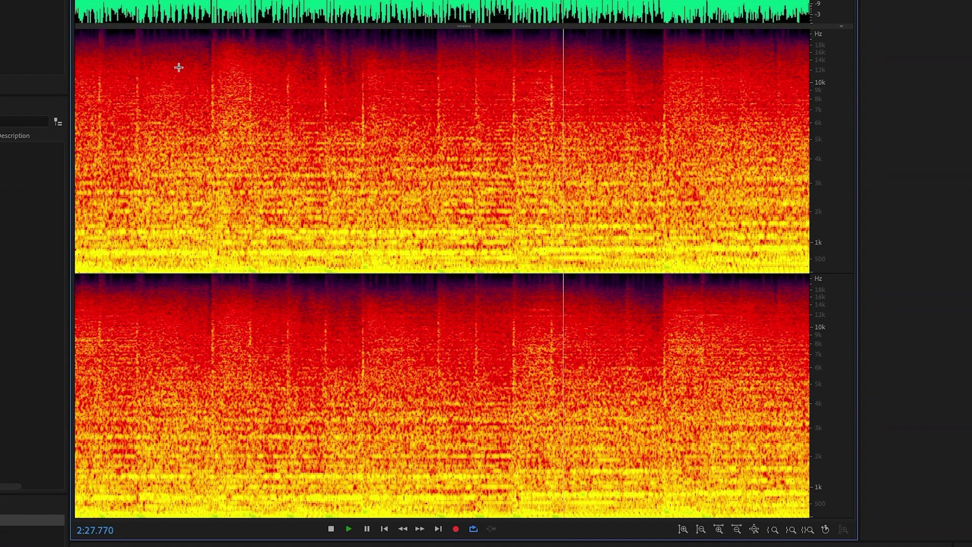
# Step: Add cue marker Marker 01 at 2:28.236 and save the audio file
pyautogui.press('space')
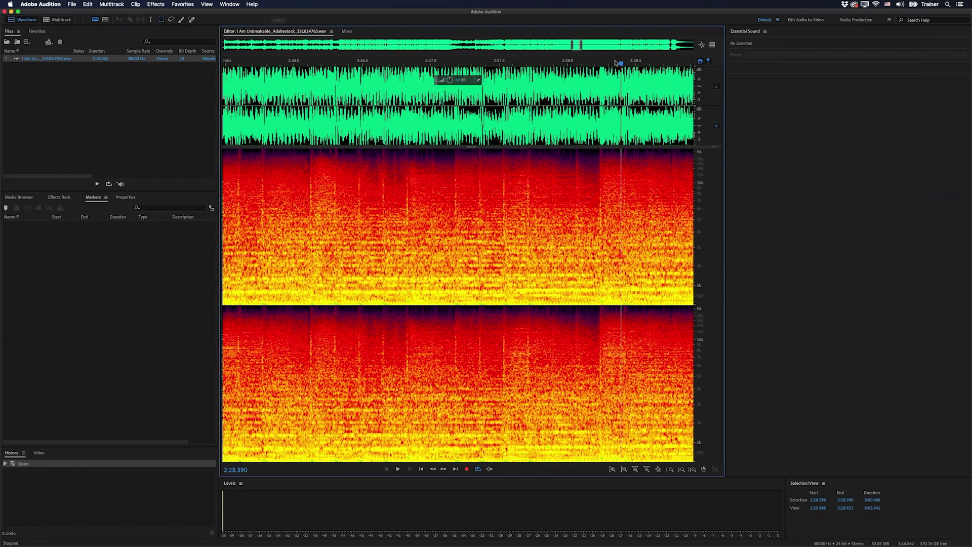
pyautogui.click(654, 0)
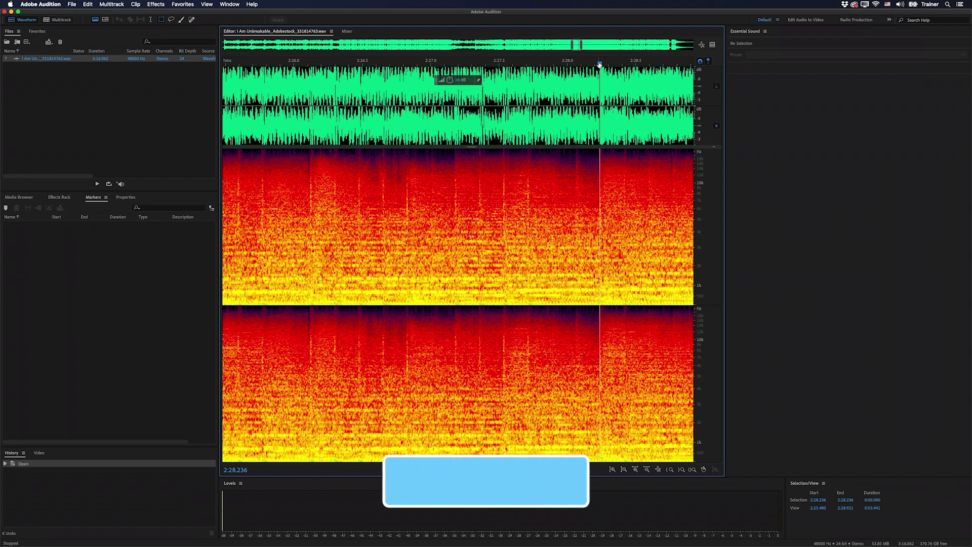
pyautogui.press('m')
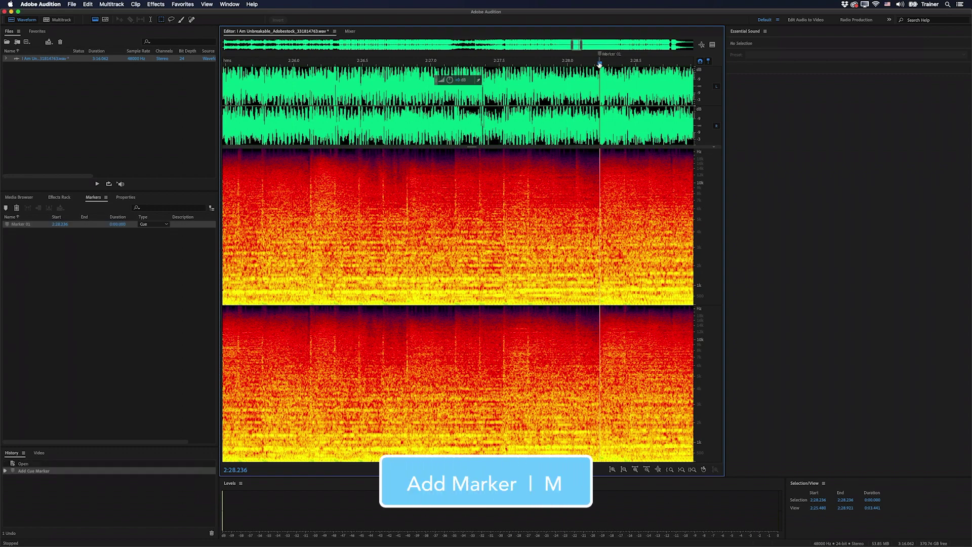
pyautogui.click(74, 5)
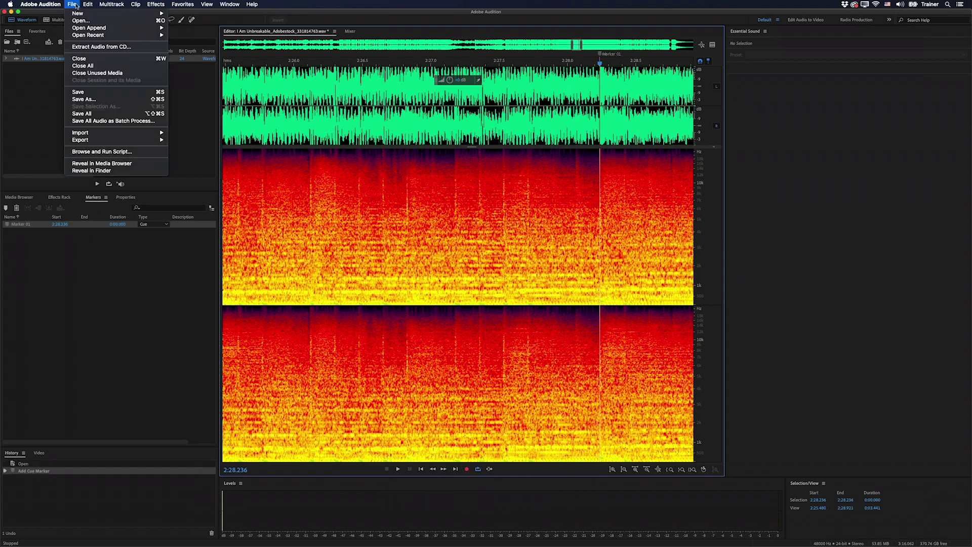
pyautogui.click(85, 92)
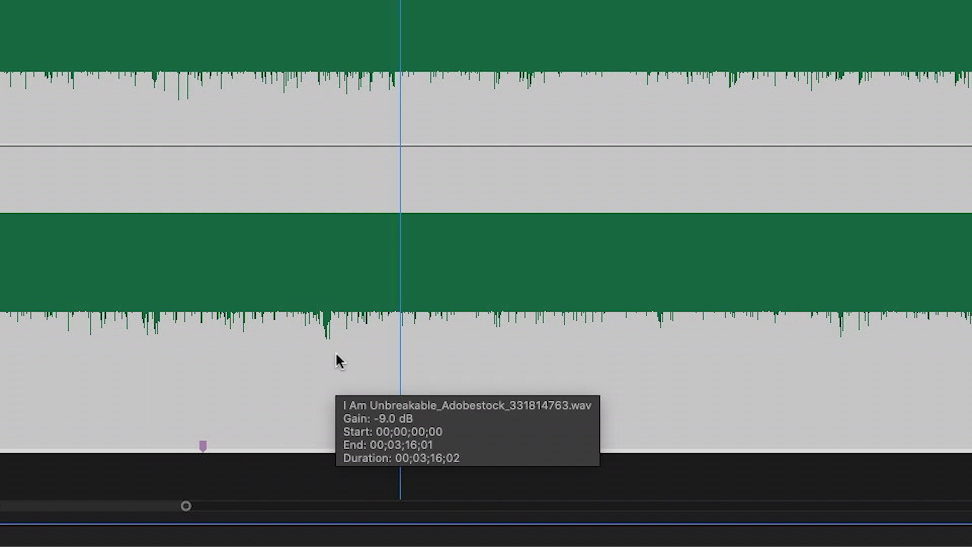
# Step: Razor-cut the Premiere music clip at the Audition beat marker near 2:28
pyautogui.press('c')
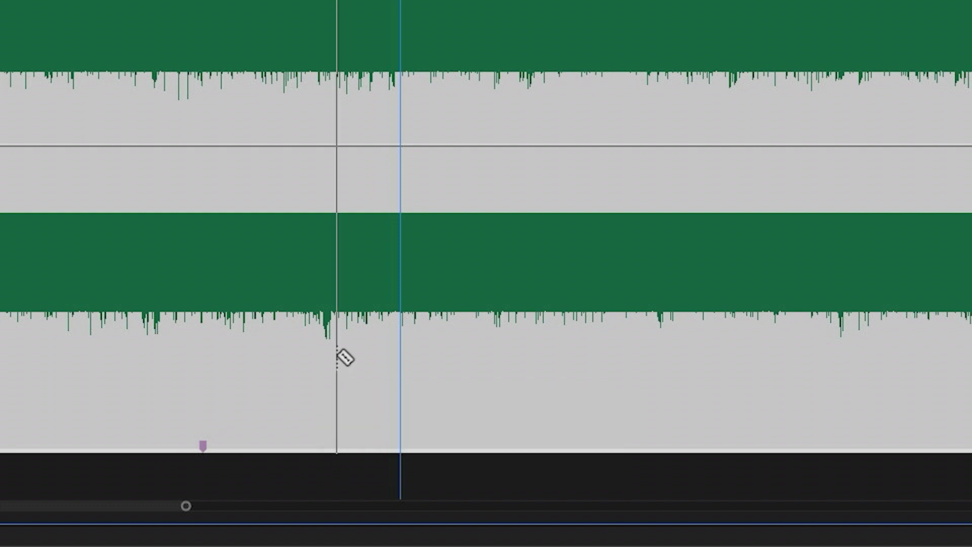
pyautogui.click(210, 360)
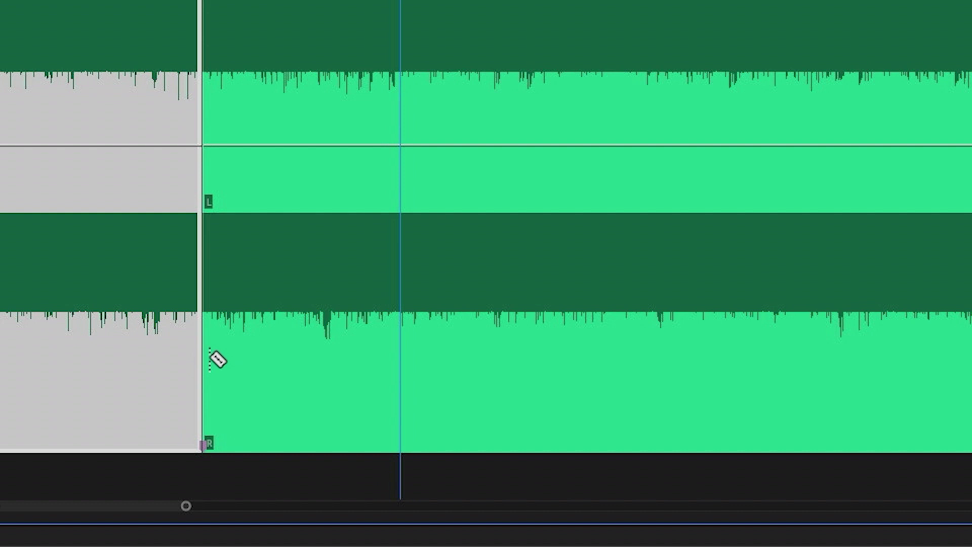